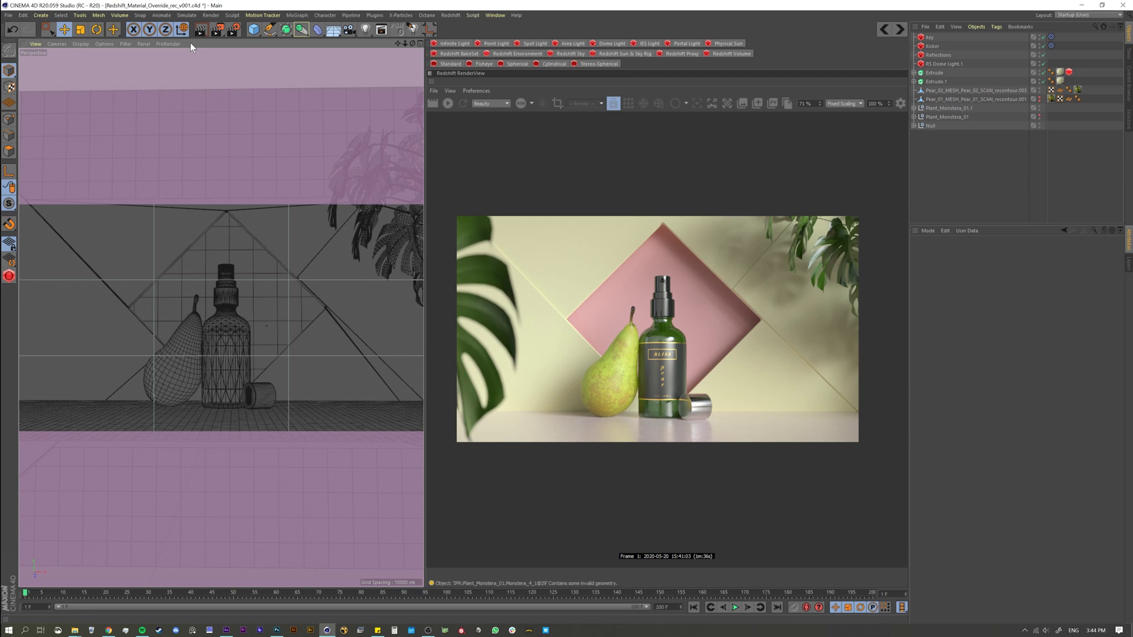
Open the Render menu over the finished full-colour pear and bottle render
{"action": "left_click", "coordinate": [210, 15]}
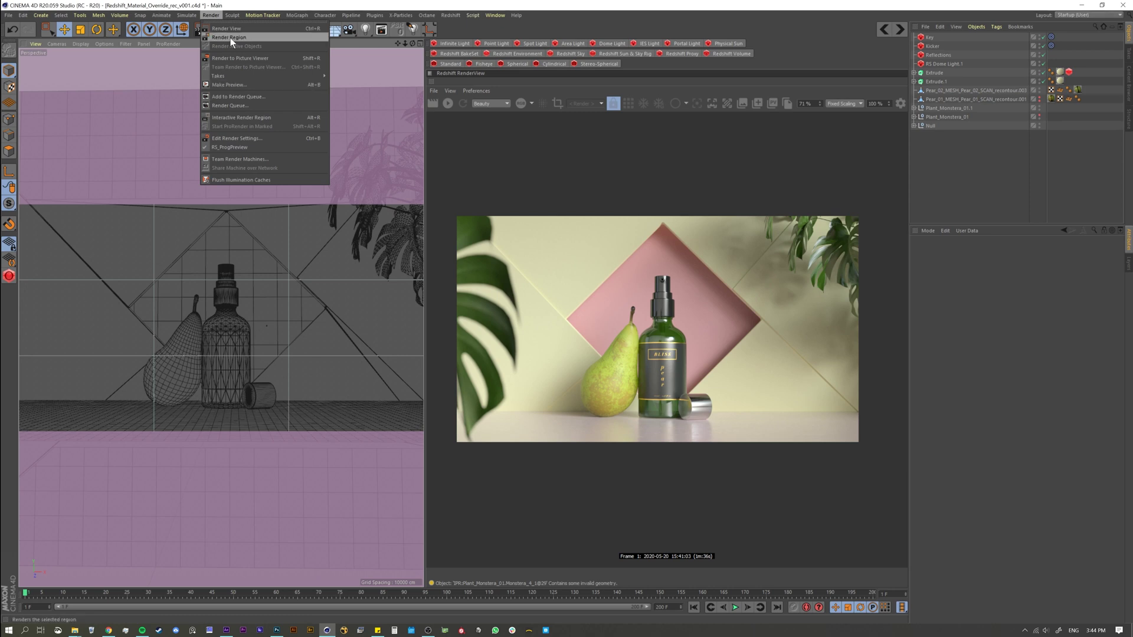
Close the Render menu, leaving the full-colour render visible
{"action": "left_click", "coordinate": [454, 30]}
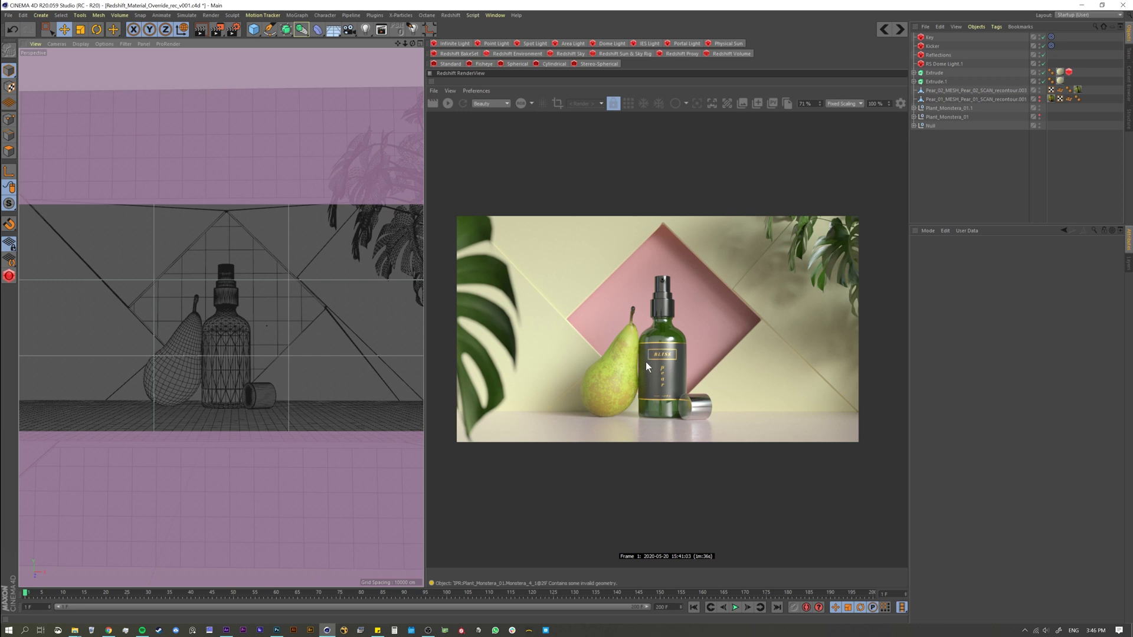
Run a Redshift IPR preview with Clay shading, then stop the IPR
{"action": "left_click", "coordinate": [450, 105]}
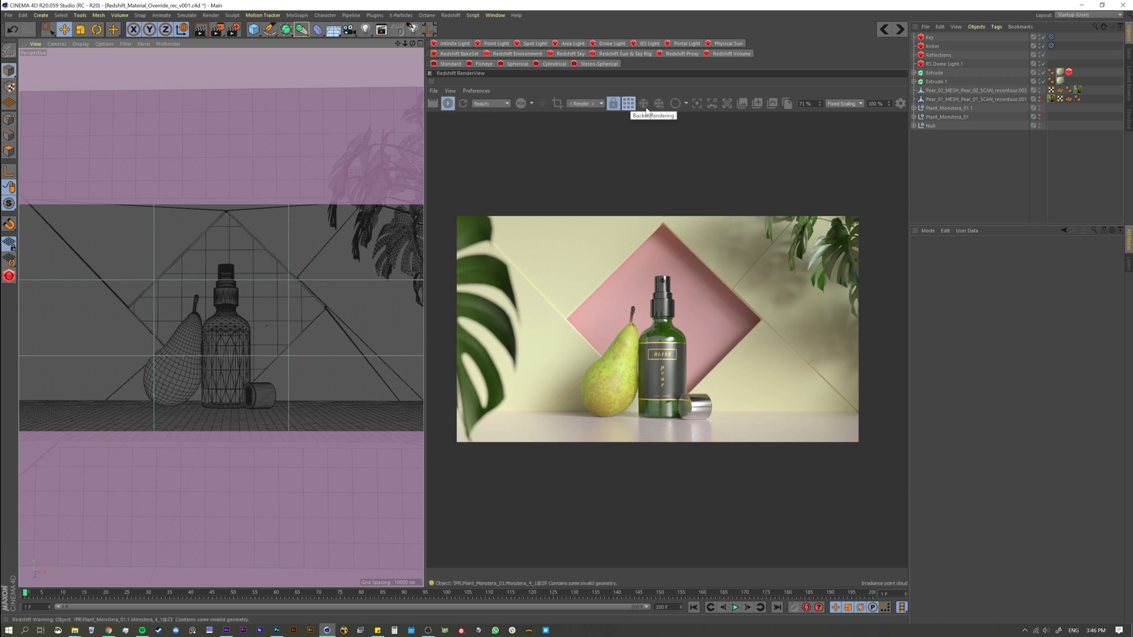
{"action": "left_click", "coordinate": [684, 105]}
{"action": "left_click", "coordinate": [686, 127]}
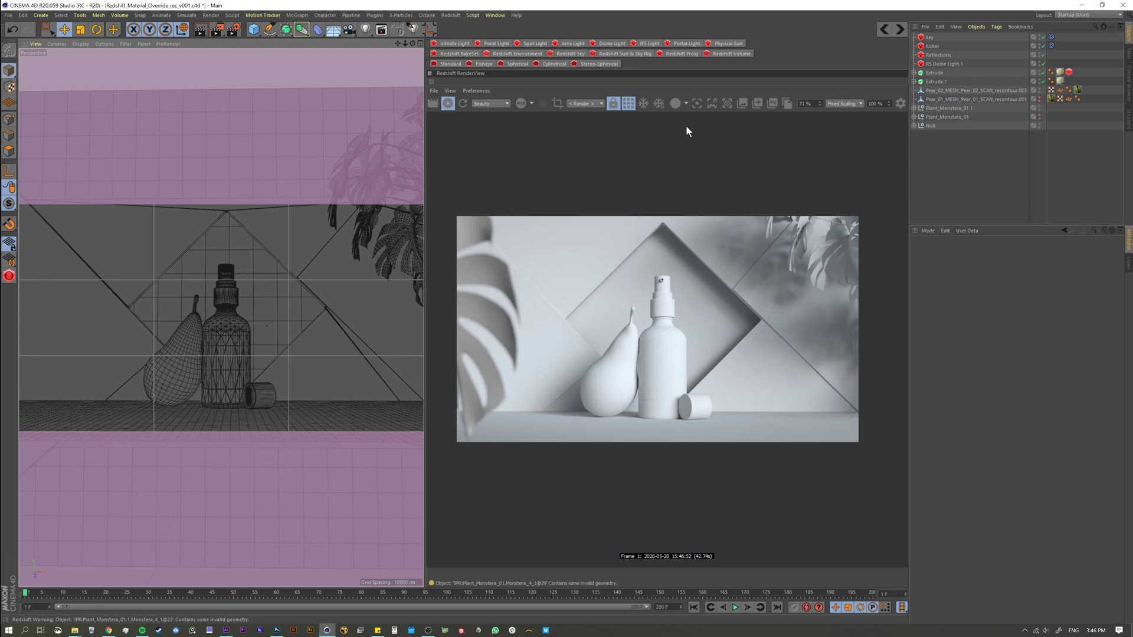
{"action": "left_click", "coordinate": [447, 103]}
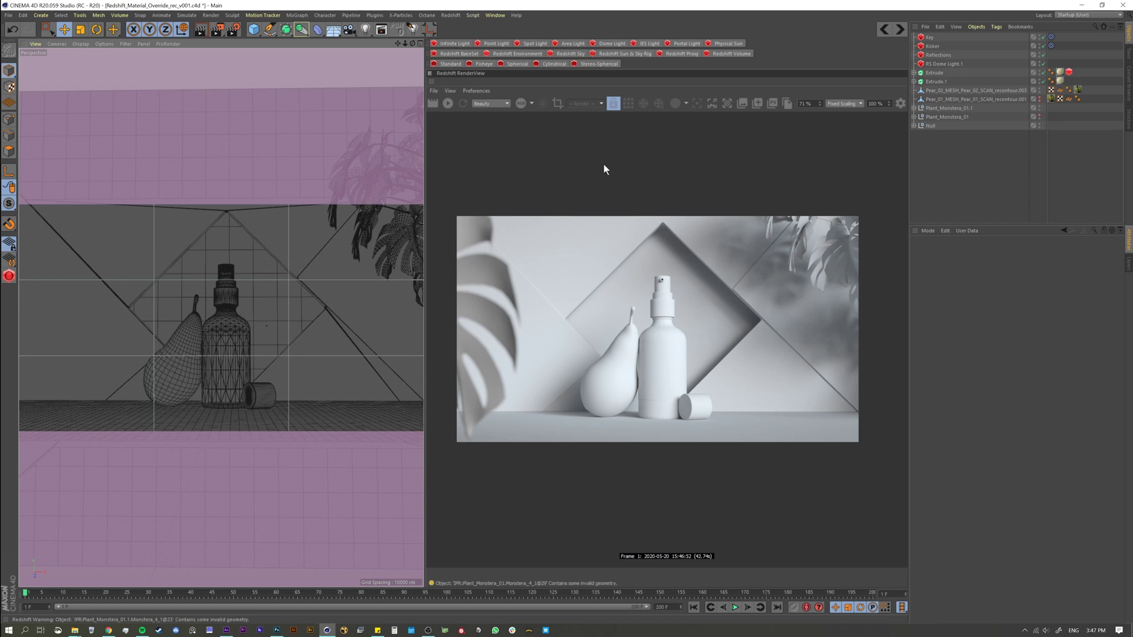
In Render Settings, expand Material Override under Redshift > System
{"action": "left_click", "coordinate": [236, 31]}
{"action": "left_click_drag", "start_coordinate": [307, 31], "coordinate": [101, 83]}
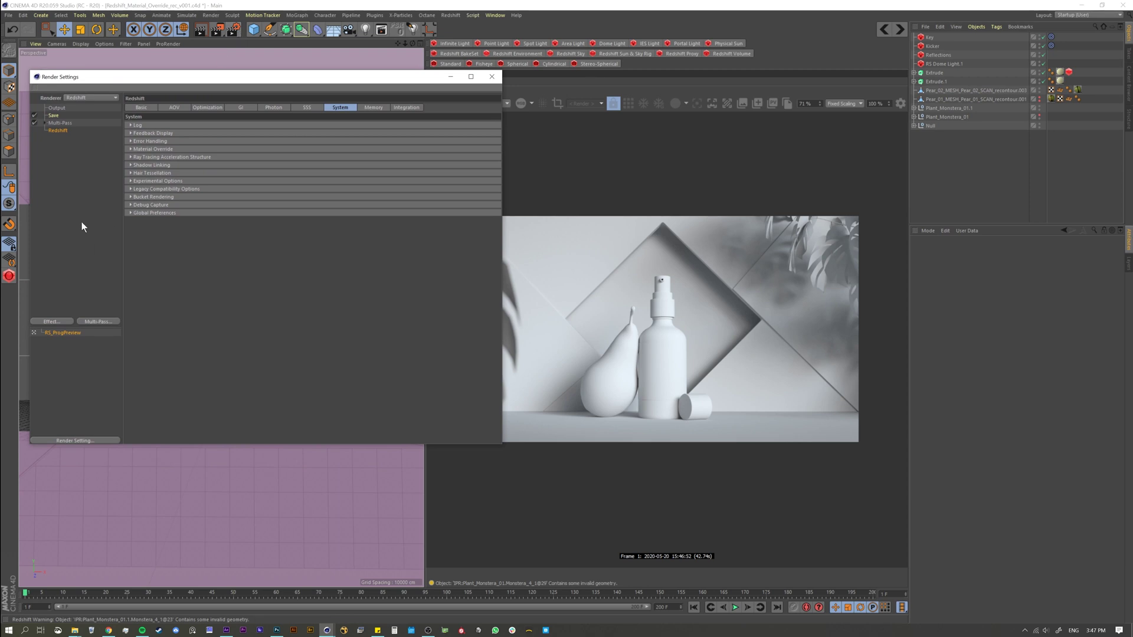
{"action": "left_click", "coordinate": [33, 124]}
{"action": "left_click", "coordinate": [52, 131]}
{"action": "left_click", "coordinate": [131, 148]}
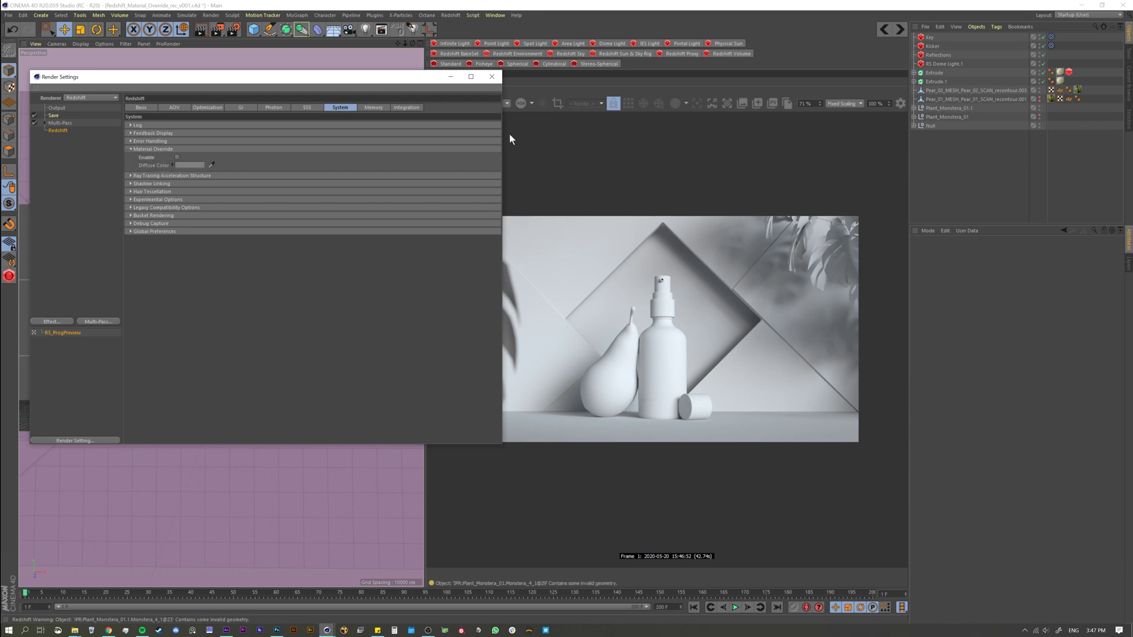
Restart IPR with Regular shading and toggle Material Override's Enable off and back on
{"action": "left_click_drag", "start_coordinate": [418, 77], "coordinate": [413, 118]}
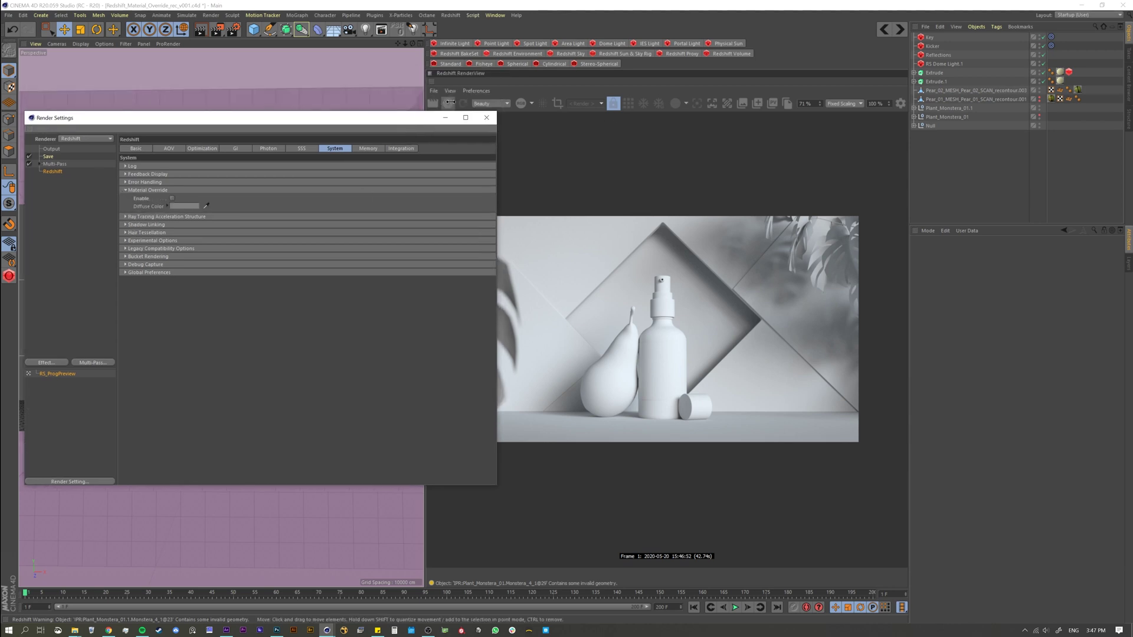
{"action": "left_click", "coordinate": [448, 103]}
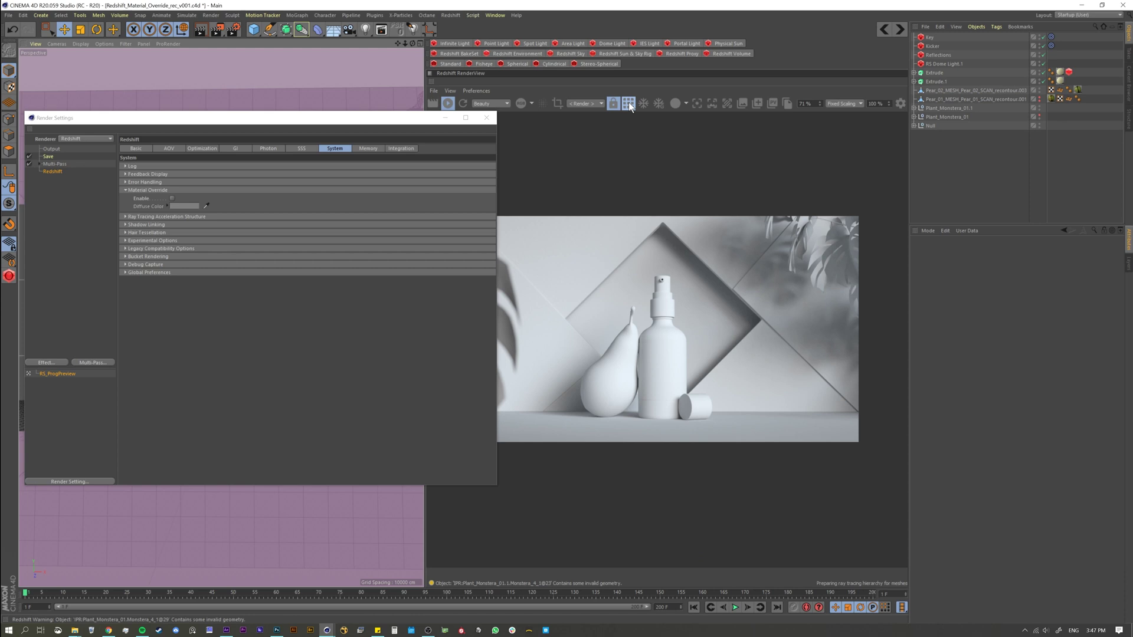
{"action": "left_click", "coordinate": [686, 103]}
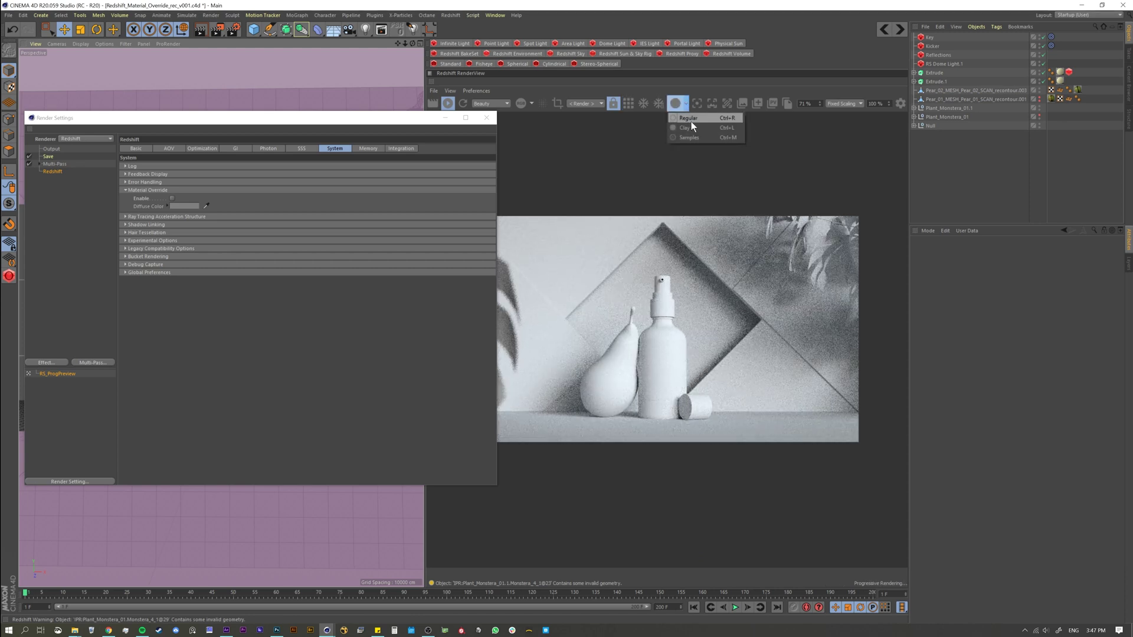
{"action": "left_click", "coordinate": [690, 120]}
{"action": "left_click", "coordinate": [171, 198]}
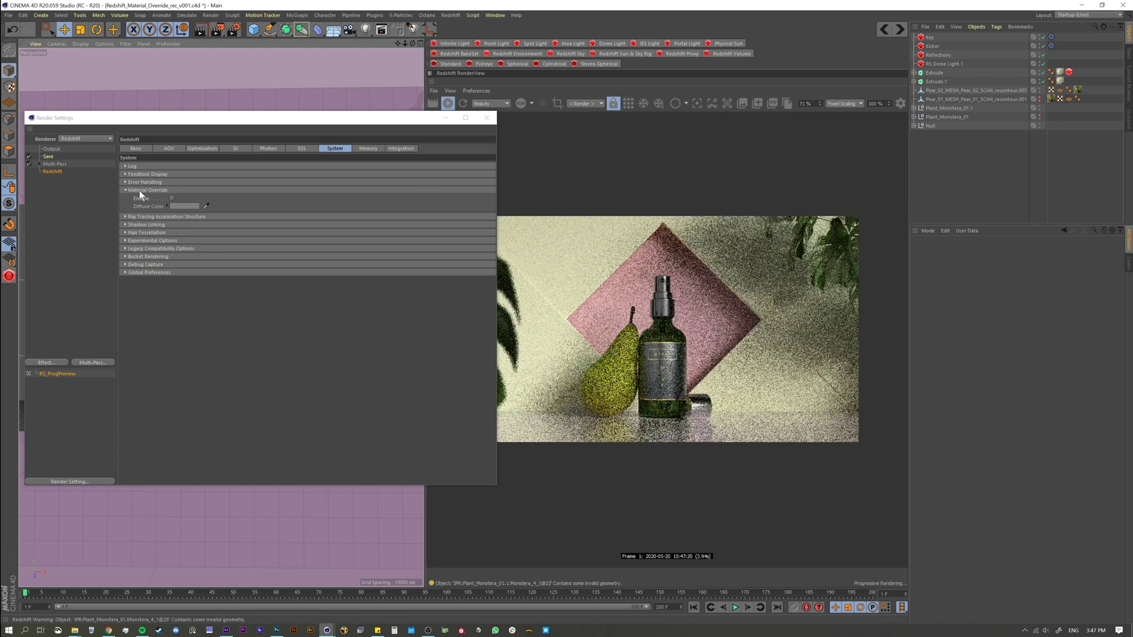
{"action": "left_click", "coordinate": [172, 199]}
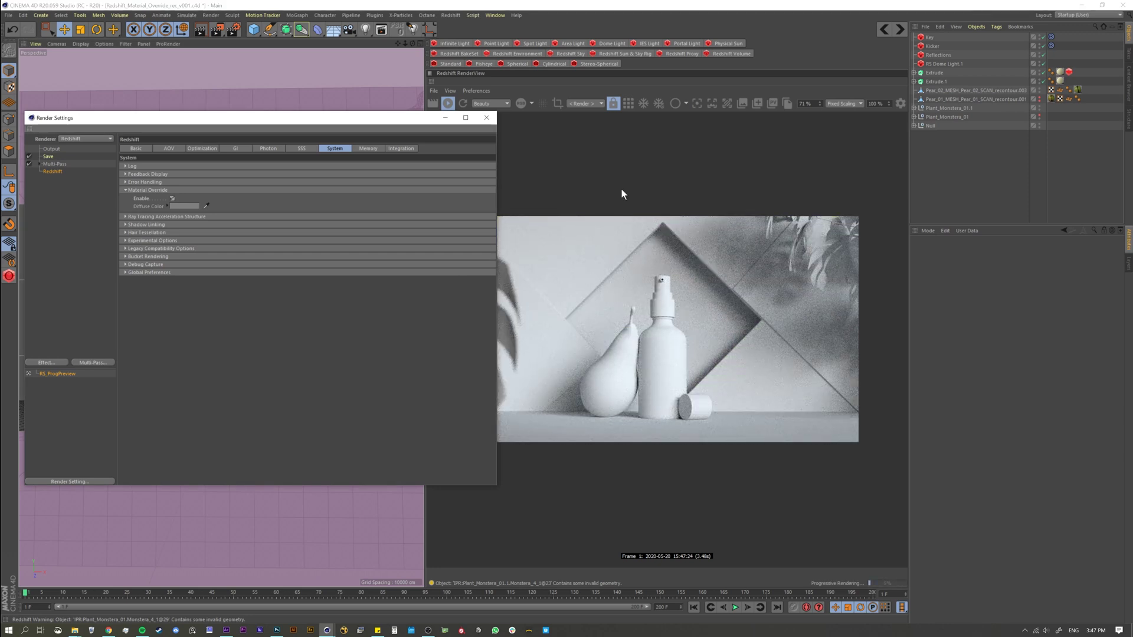
{"action": "left_click", "coordinate": [671, 101]}
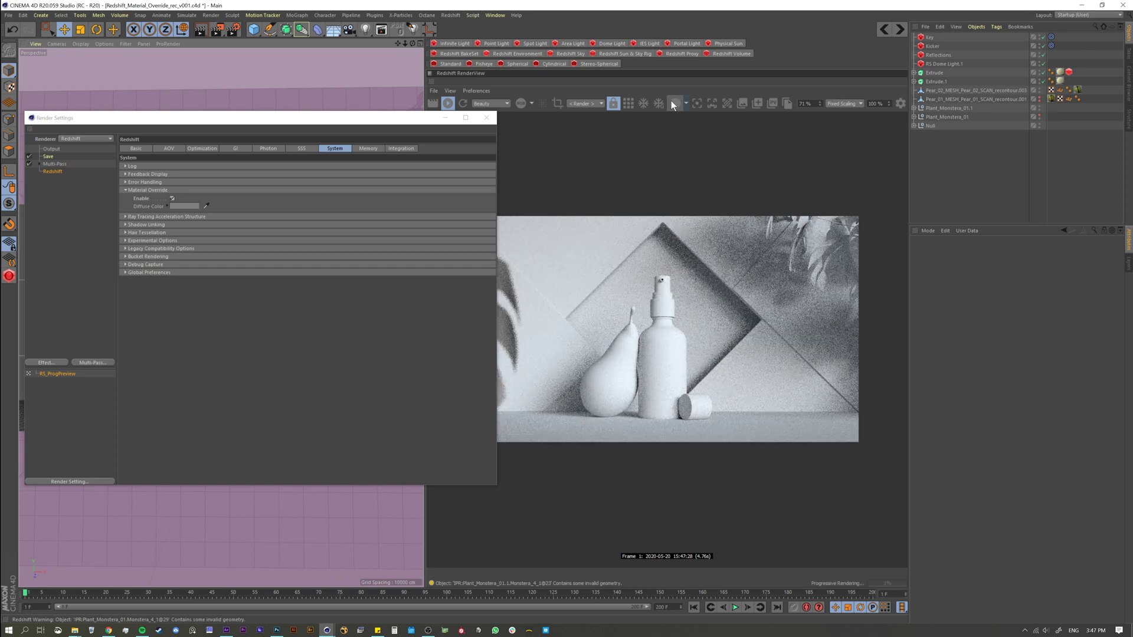
Try darker and lighter override diffuse colours, keeping the override colour mid-grey
{"action": "left_click", "coordinate": [184, 205]}
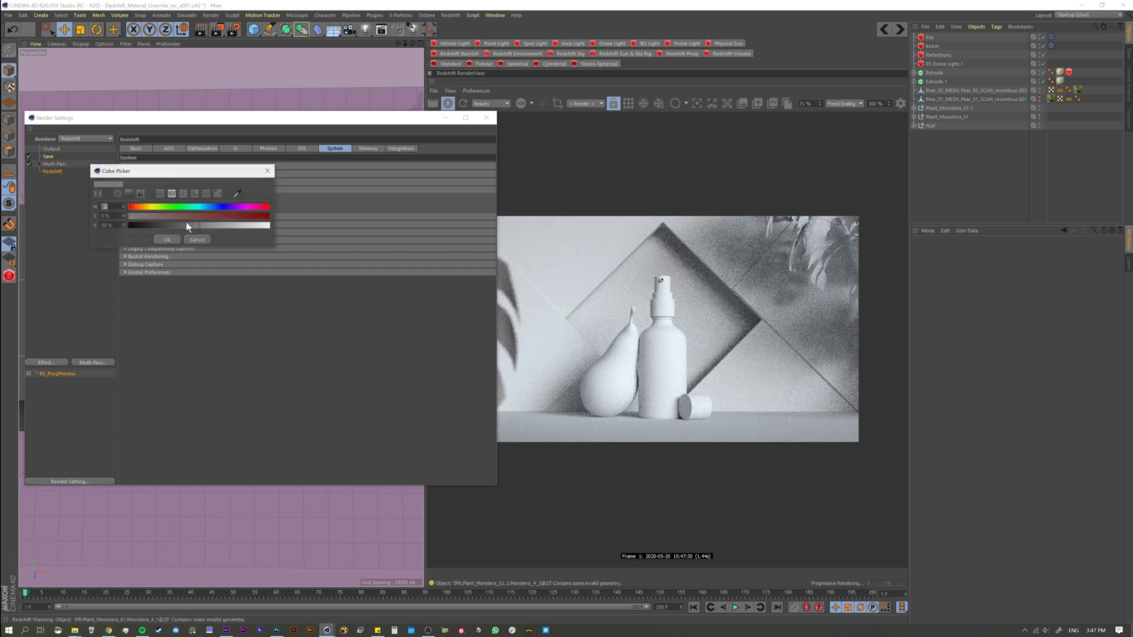
{"action": "left_click_drag", "start_coordinate": [197, 225], "coordinate": [170, 233]}
{"action": "left_click", "coordinate": [167, 240]}
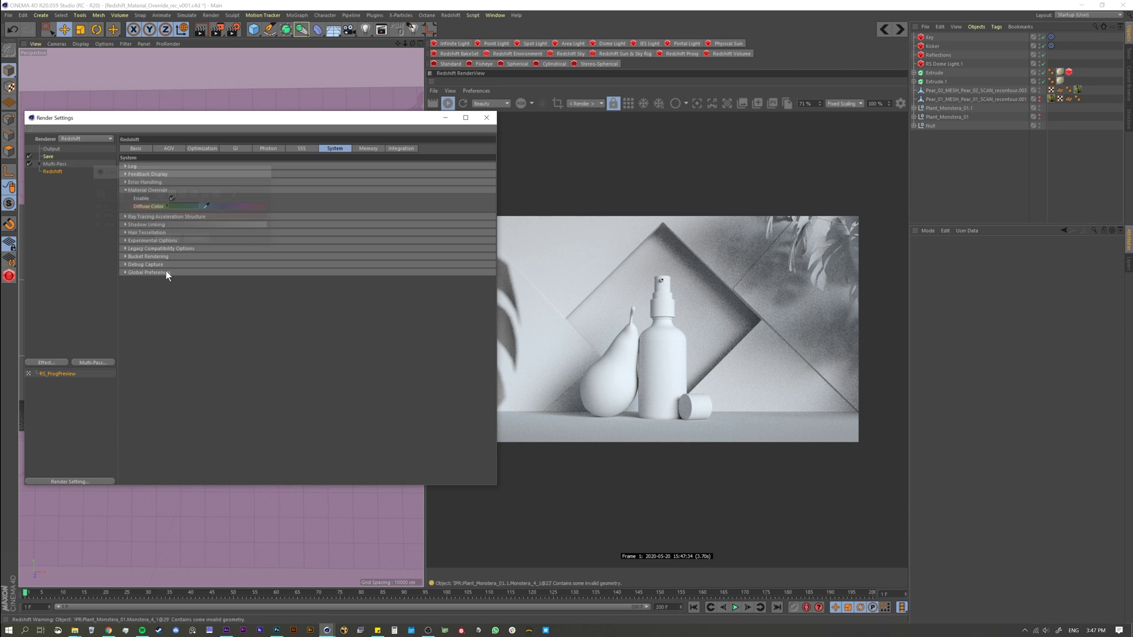
{"action": "left_click", "coordinate": [186, 206]}
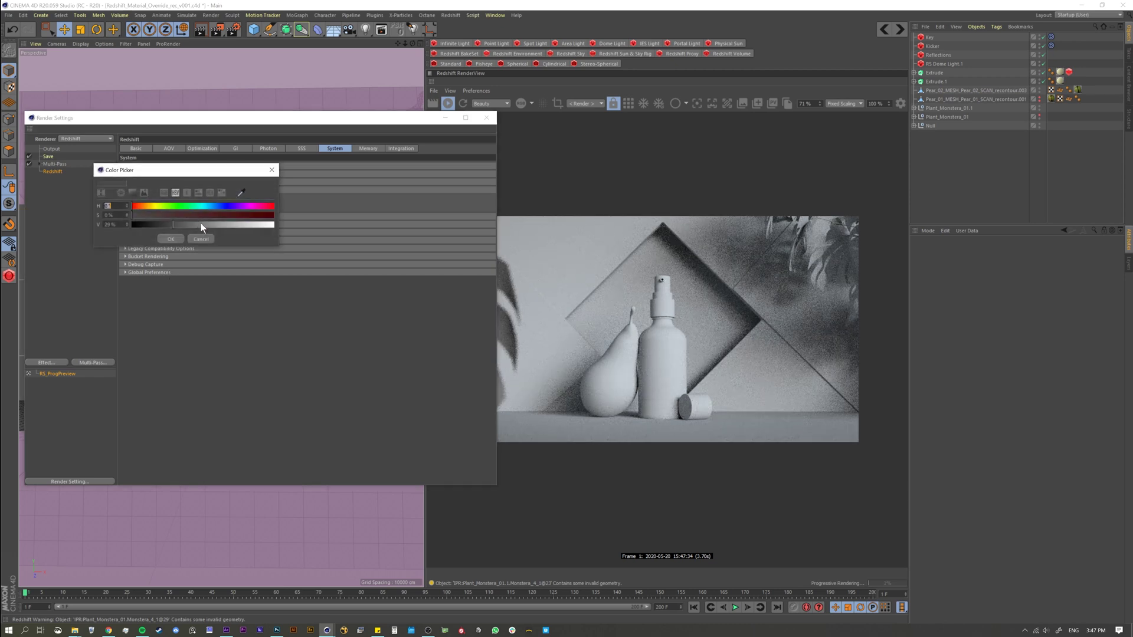
{"action": "left_click_drag", "start_coordinate": [218, 224], "coordinate": [252, 224]}
{"action": "left_click", "coordinate": [178, 236]}
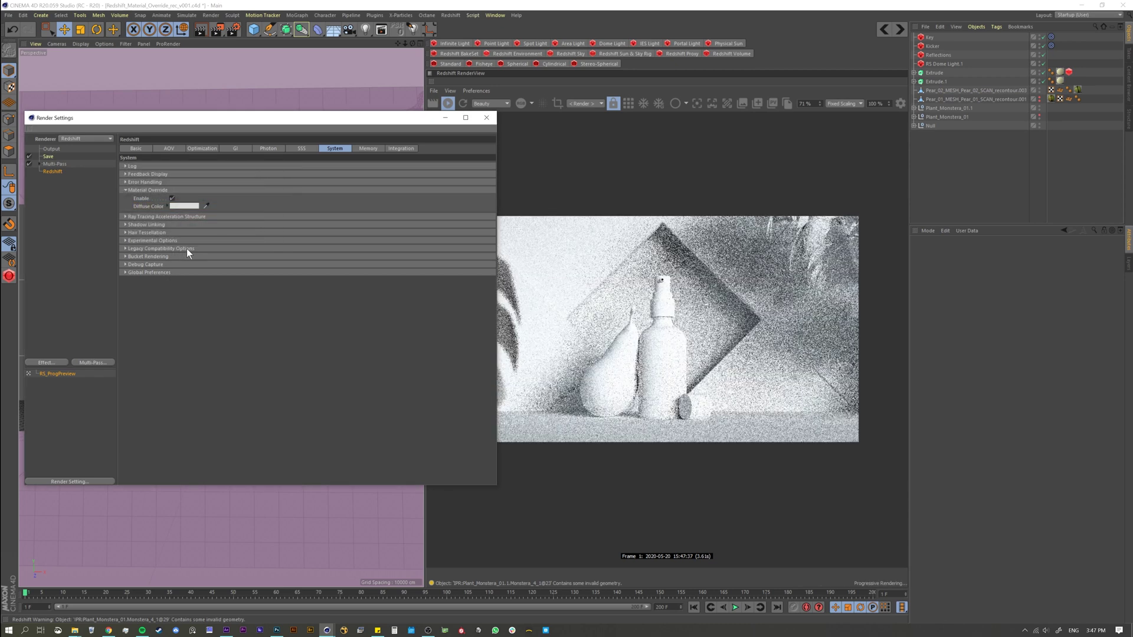
{"action": "left_click", "coordinate": [185, 207]}
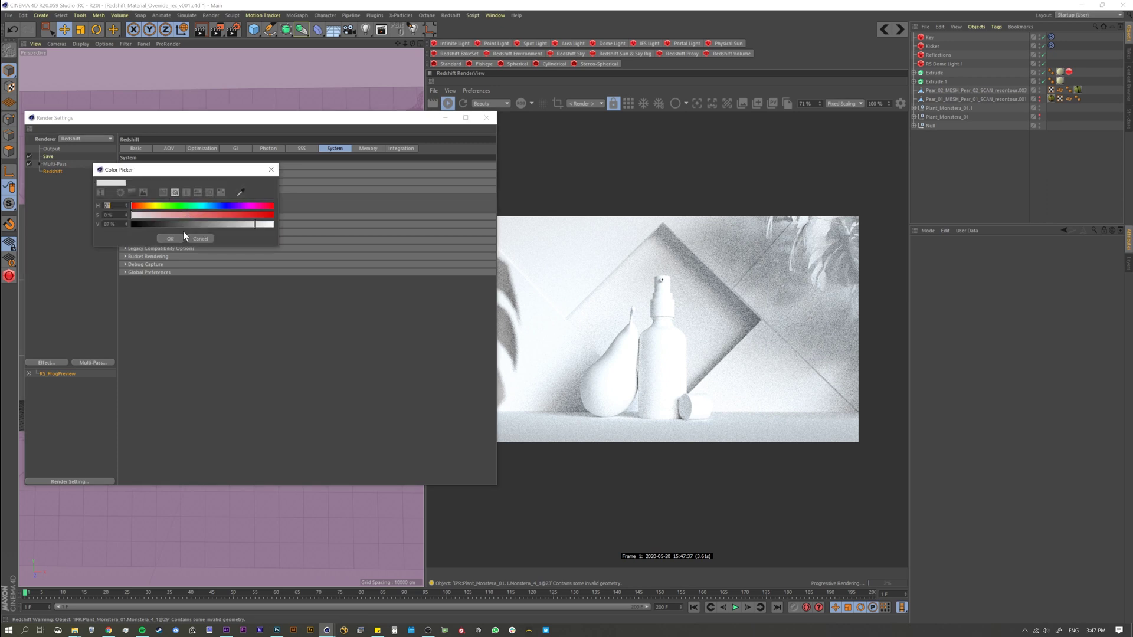
{"action": "left_click", "coordinate": [199, 239]}
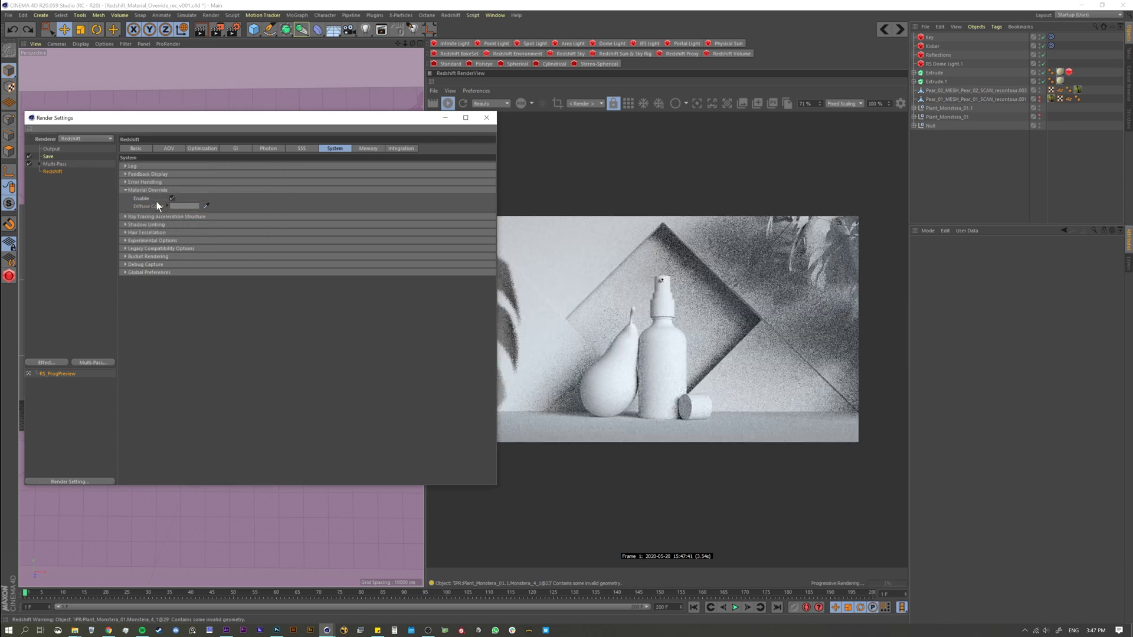
{"action": "left_click", "coordinate": [184, 206]}
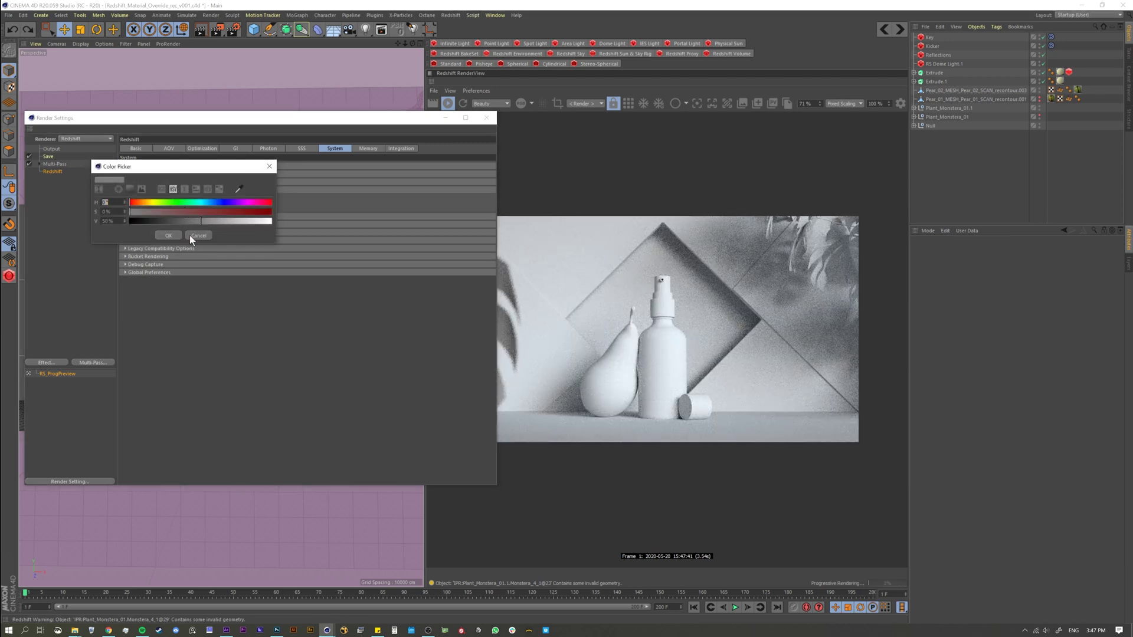
{"action": "left_click", "coordinate": [188, 235]}
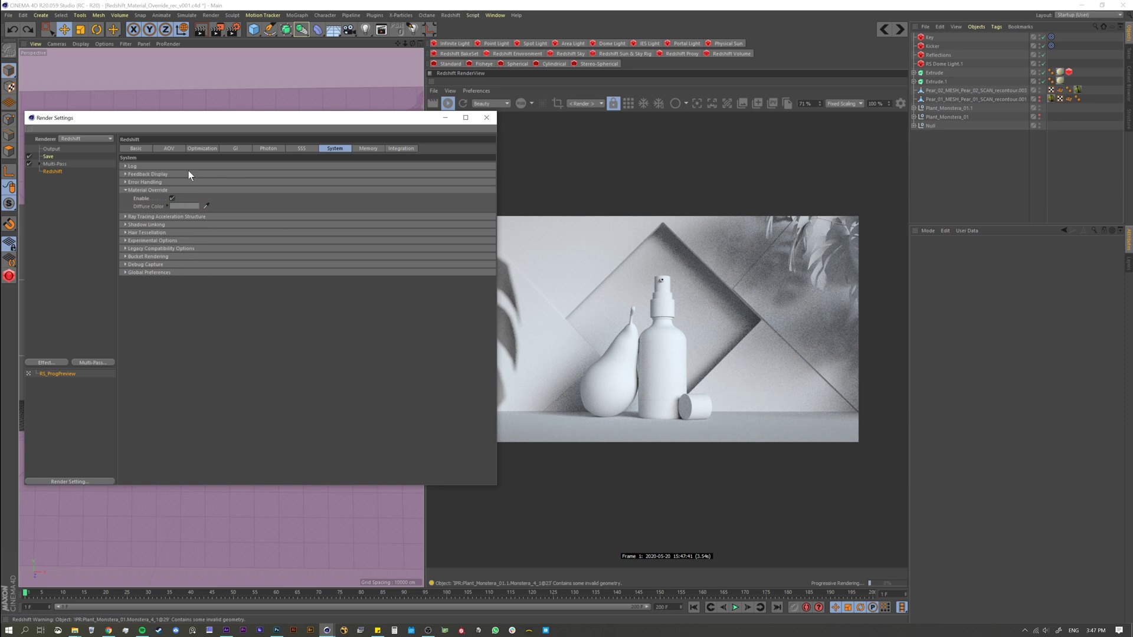
Review the Save, Multi-Pass and Output pages, then close Render Settings
{"action": "left_click_drag", "start_coordinate": [191, 124], "coordinate": [196, 142]}
{"action": "left_click", "coordinate": [50, 176]}
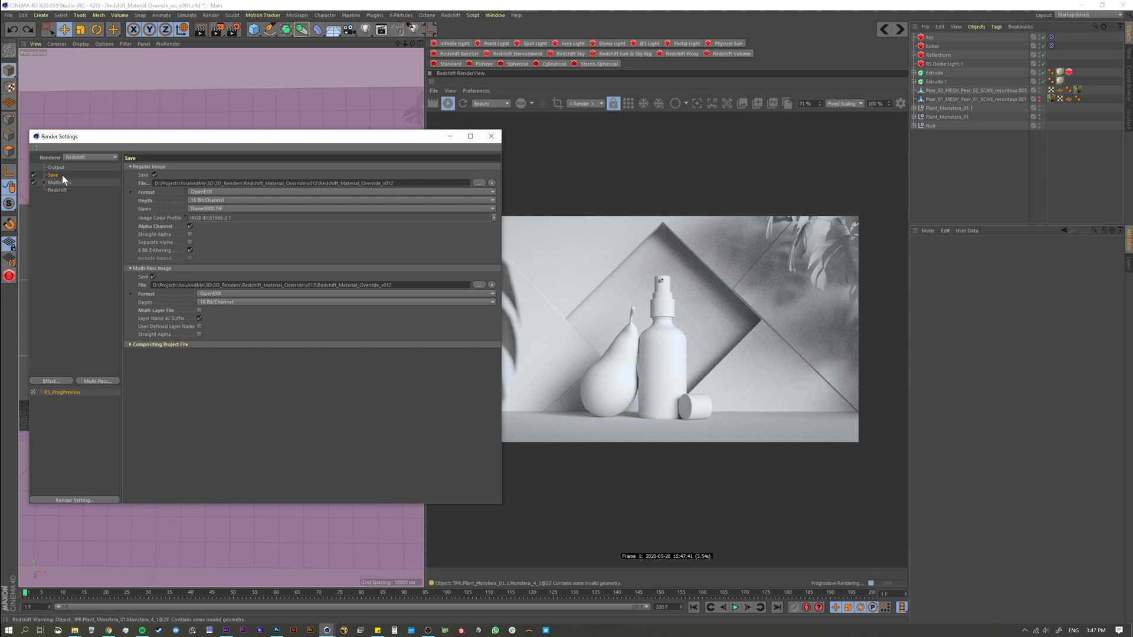
{"action": "left_click", "coordinate": [57, 183]}
{"action": "left_click", "coordinate": [56, 176]}
{"action": "left_click", "coordinate": [57, 167]}
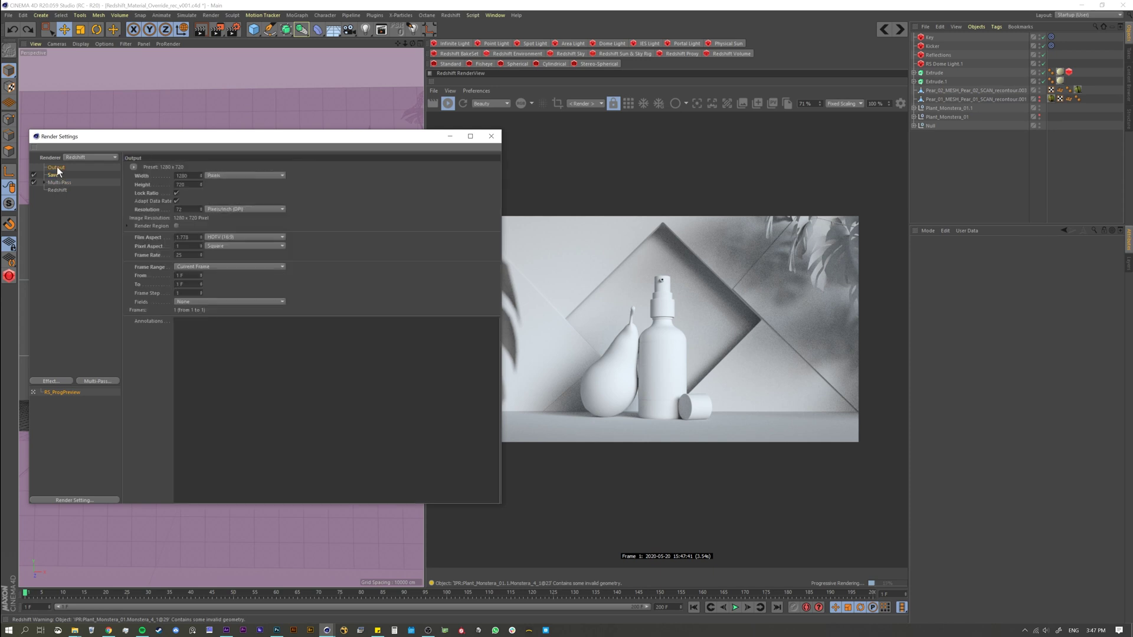
{"action": "left_click", "coordinate": [490, 137]}
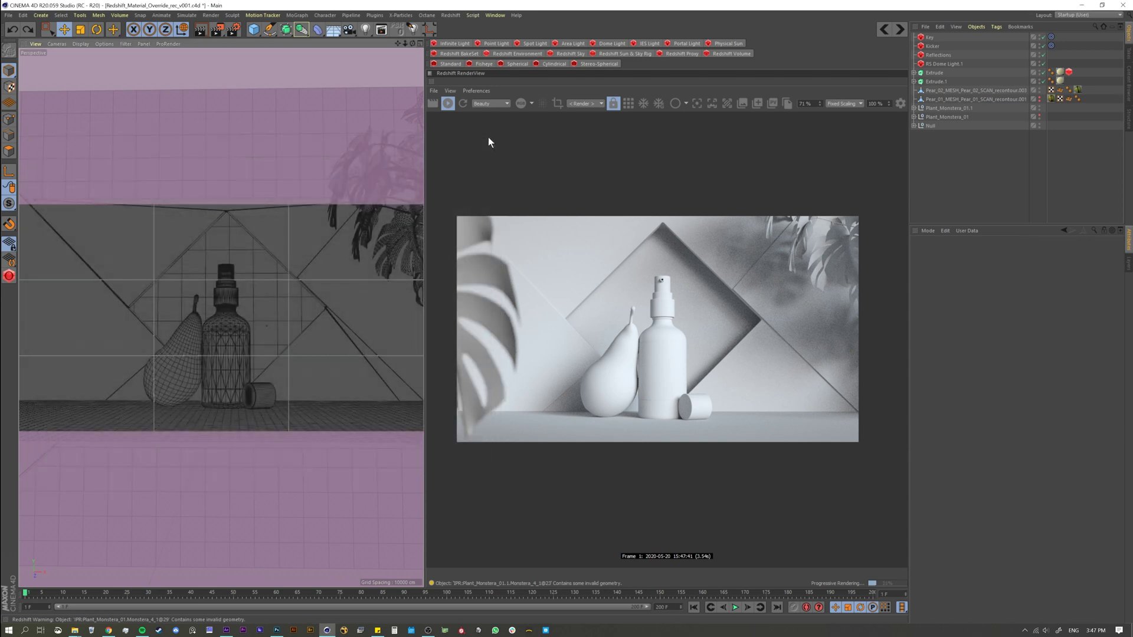